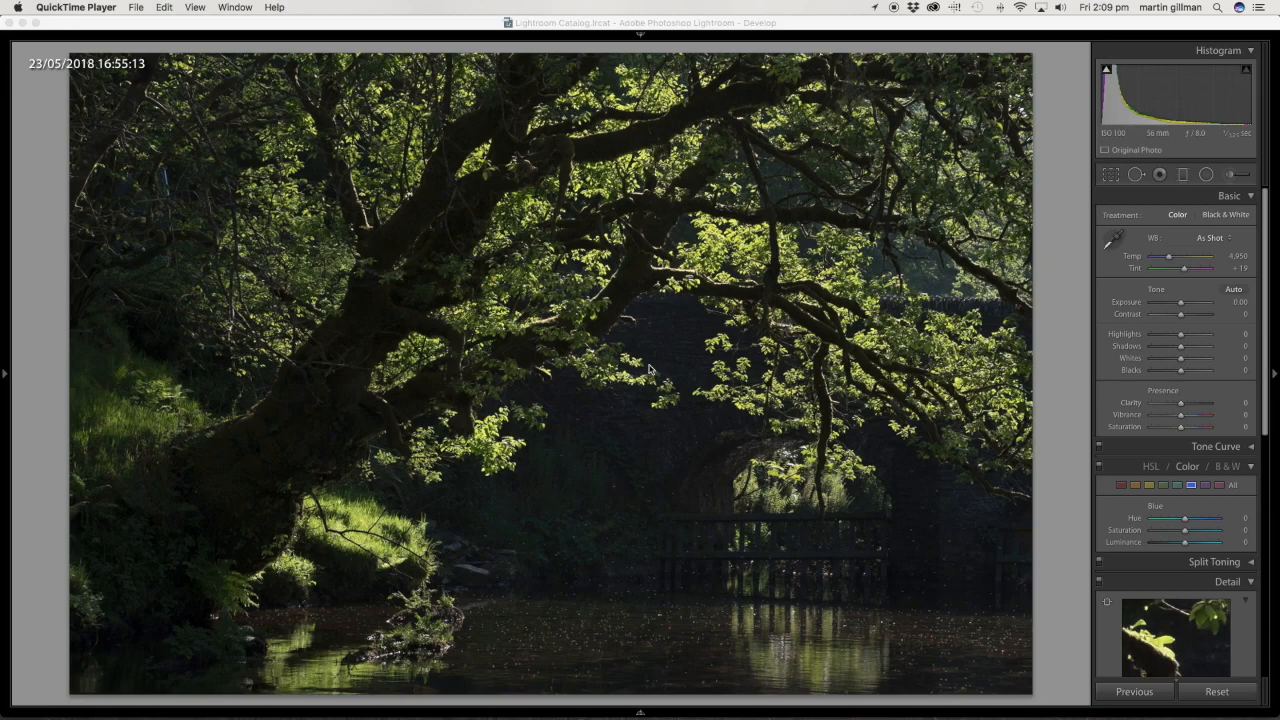
Step: Inspect the unedited river photo at close zoom and in full-screen view
left_click(648, 369)
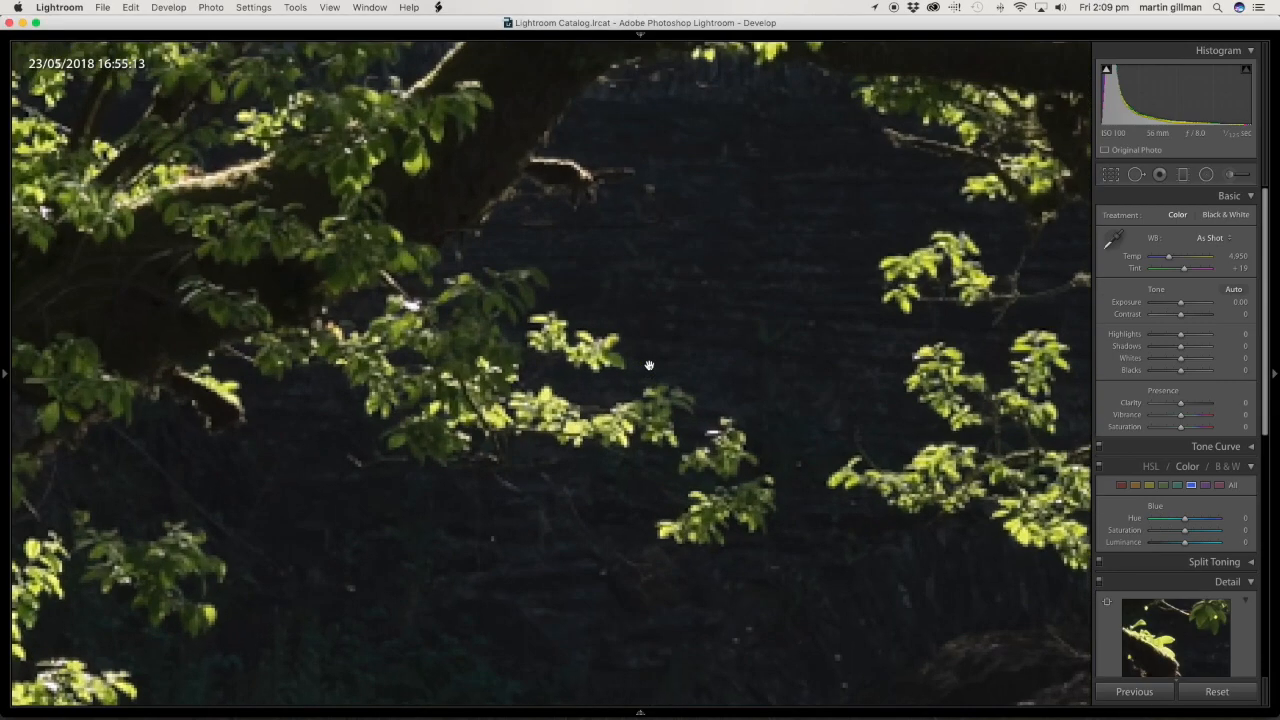
left_click(649, 367)
key("f")
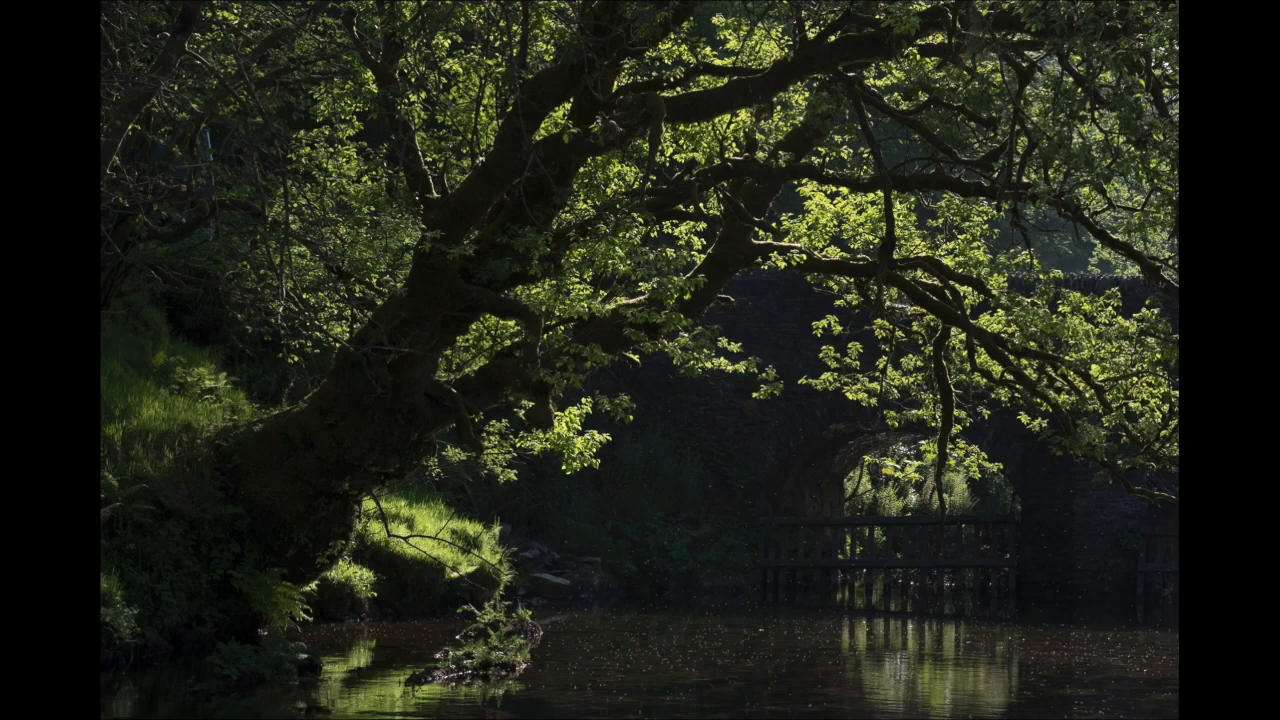
key("f")
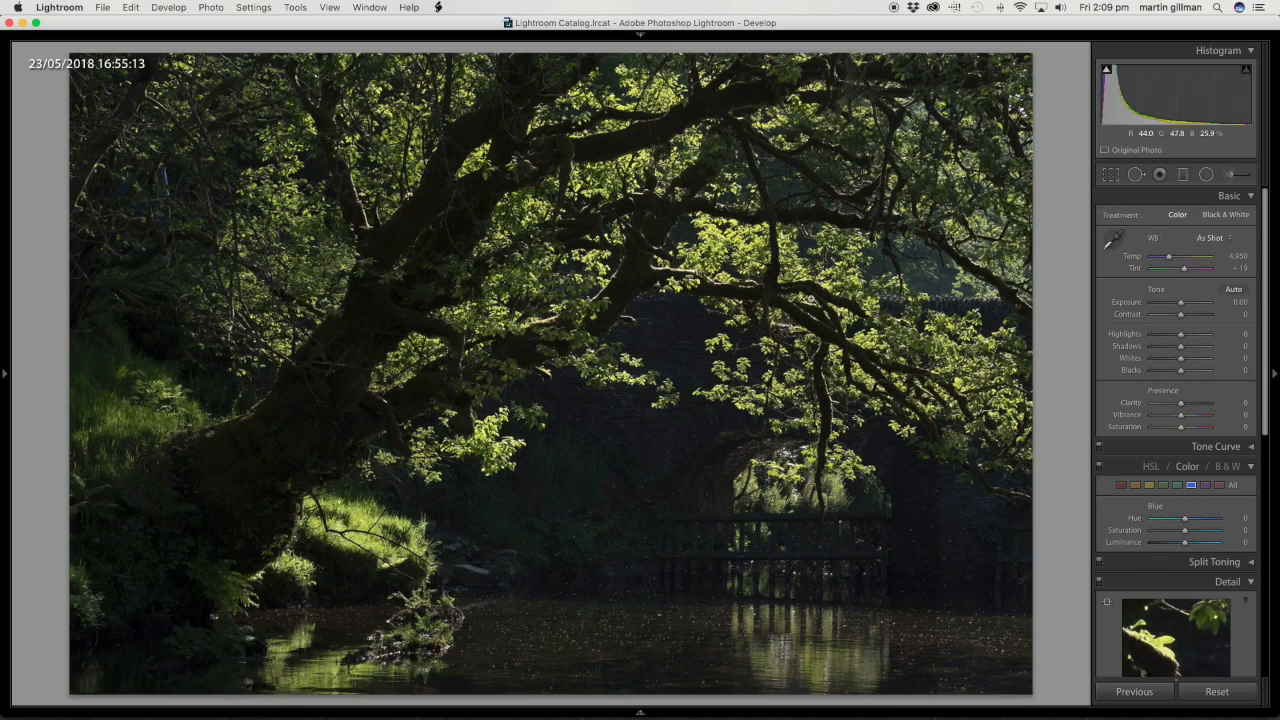
Step: Straighten the photo with the crop tool to an angle of −0.52 and apply the crop
left_click(1108, 174)
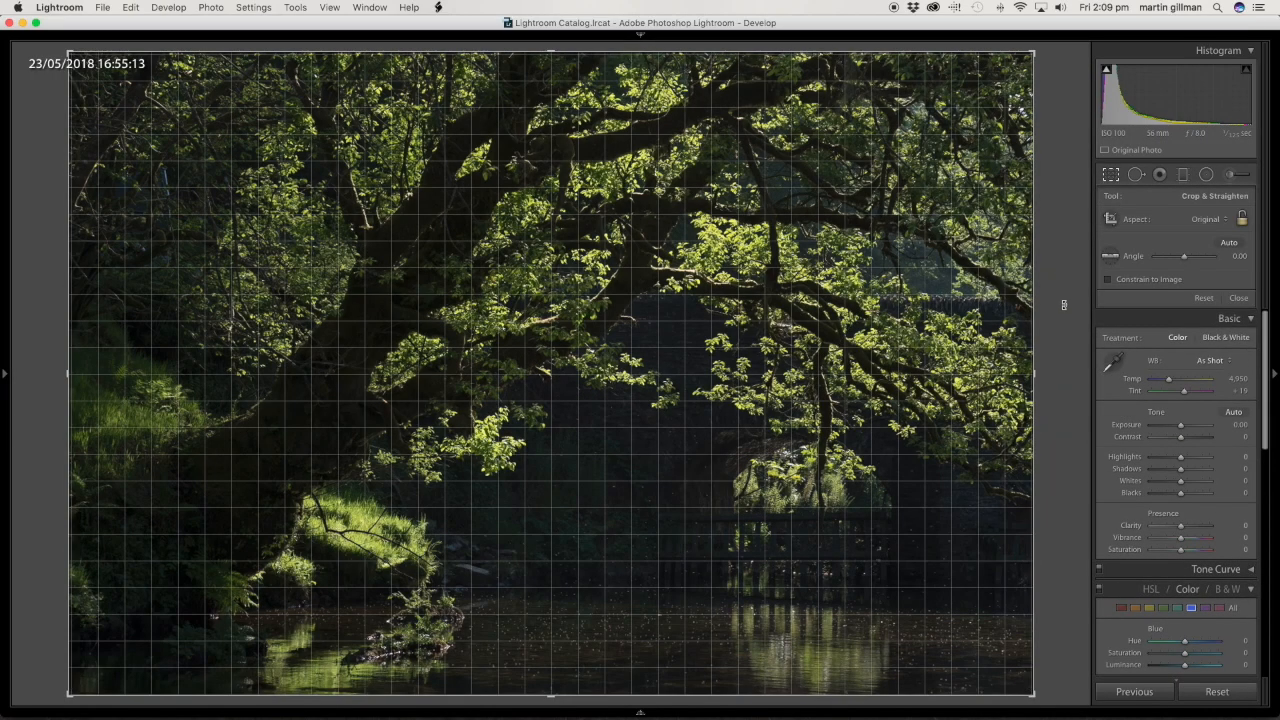
left_click_drag(1064, 304, 1064, 292)
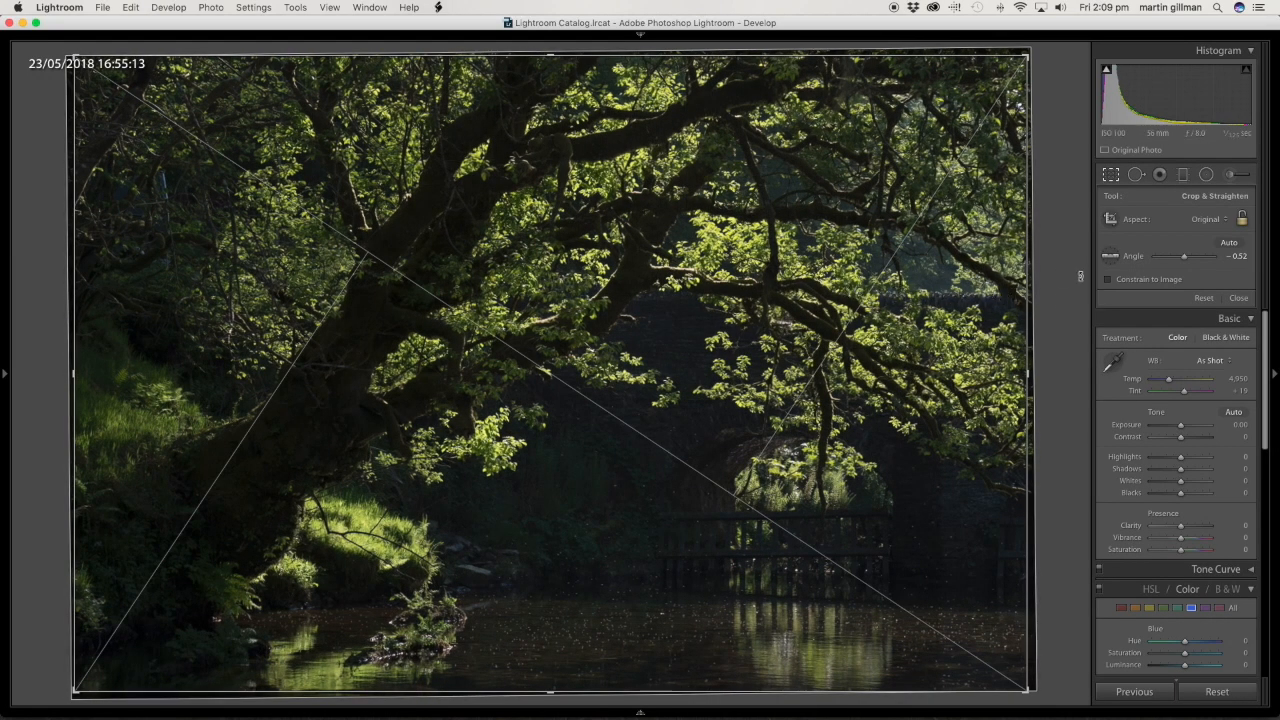
key("Return")
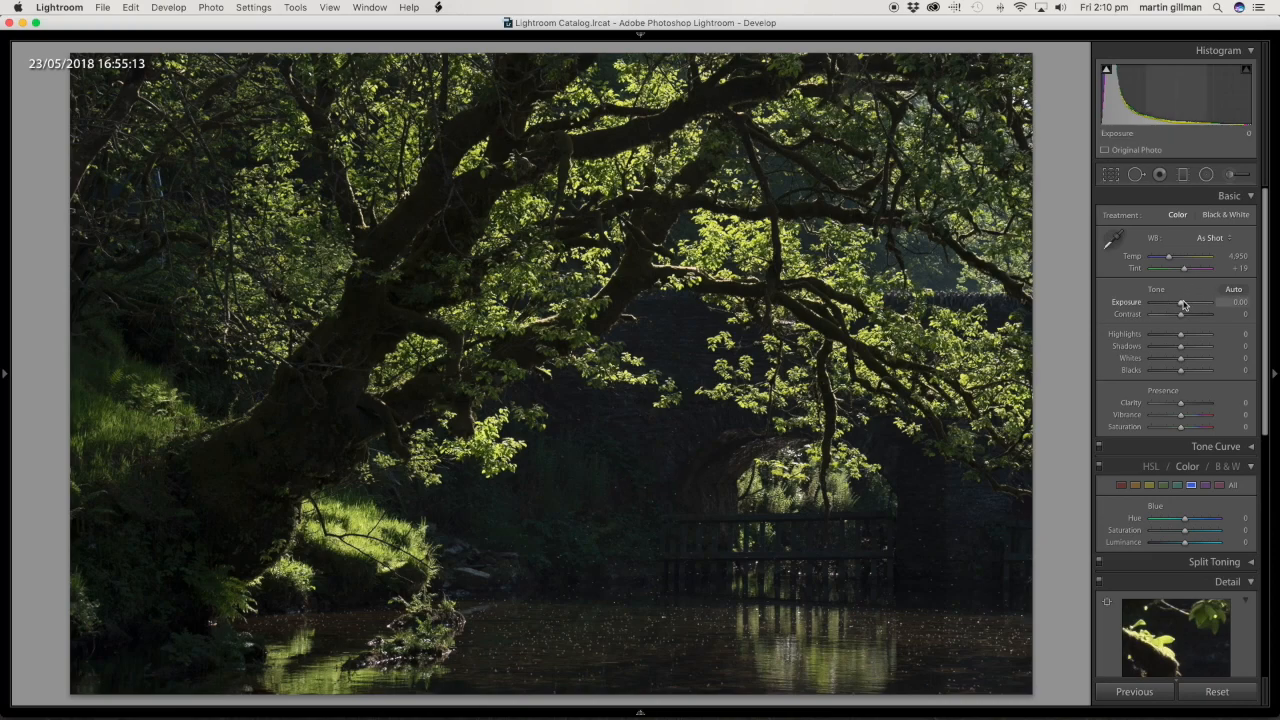
Step: Raise the photo's Exposure to +1.70 and warm the white balance Temp to 7,048
left_click_drag(1182, 305, 1191, 304)
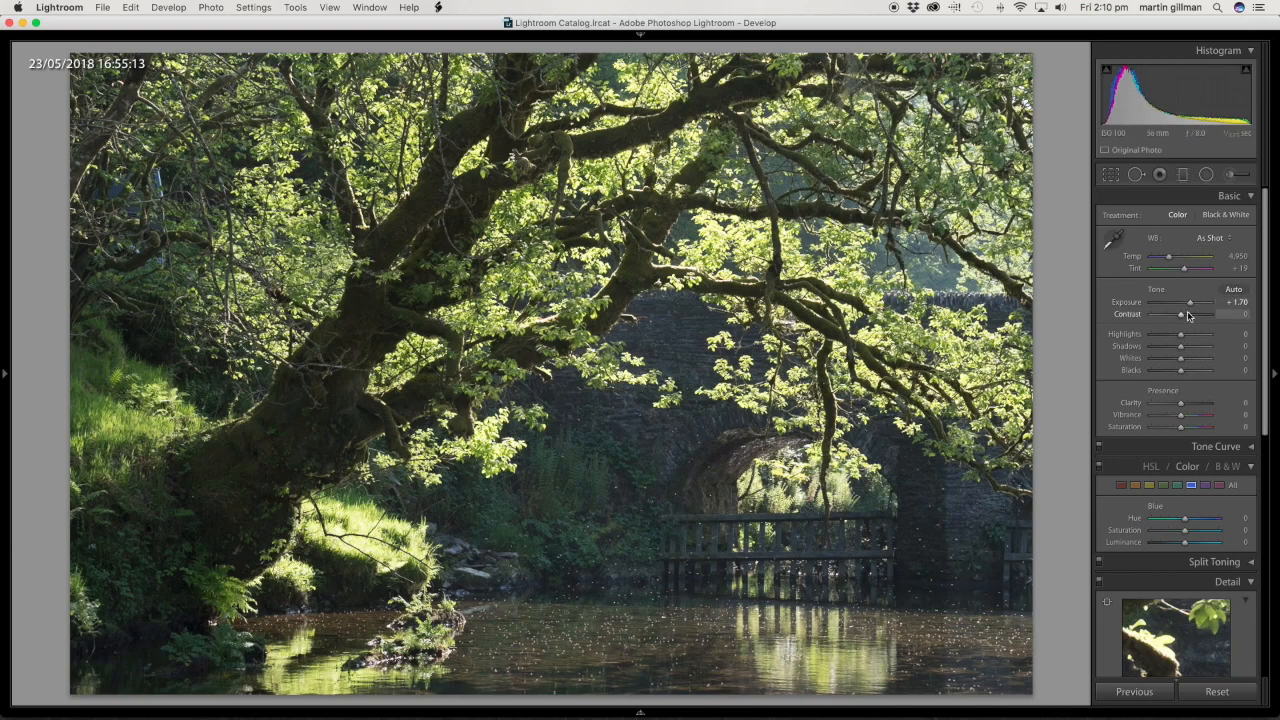
left_click_drag(1168, 257, 1184, 258)
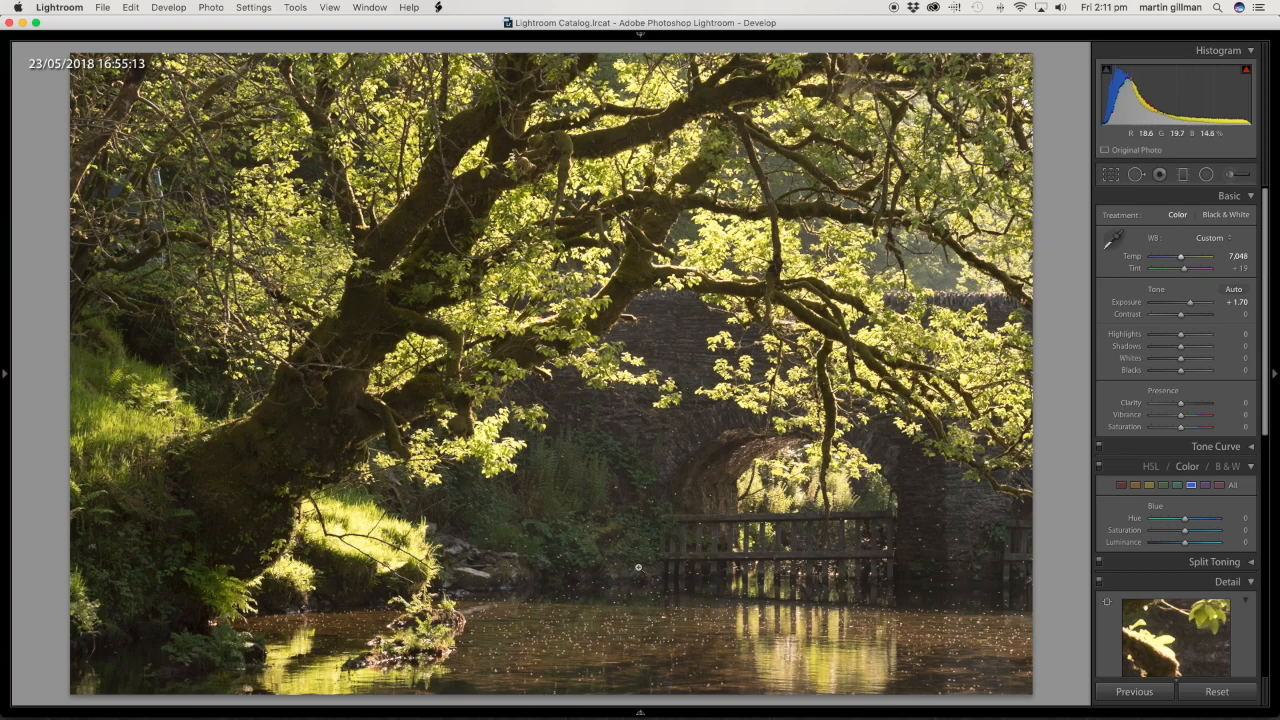
Step: Brush a local Clarity adjustment of 60 with size 22 over the water's edge near the bank, and compare the photo with and without it
left_click(1231, 175)
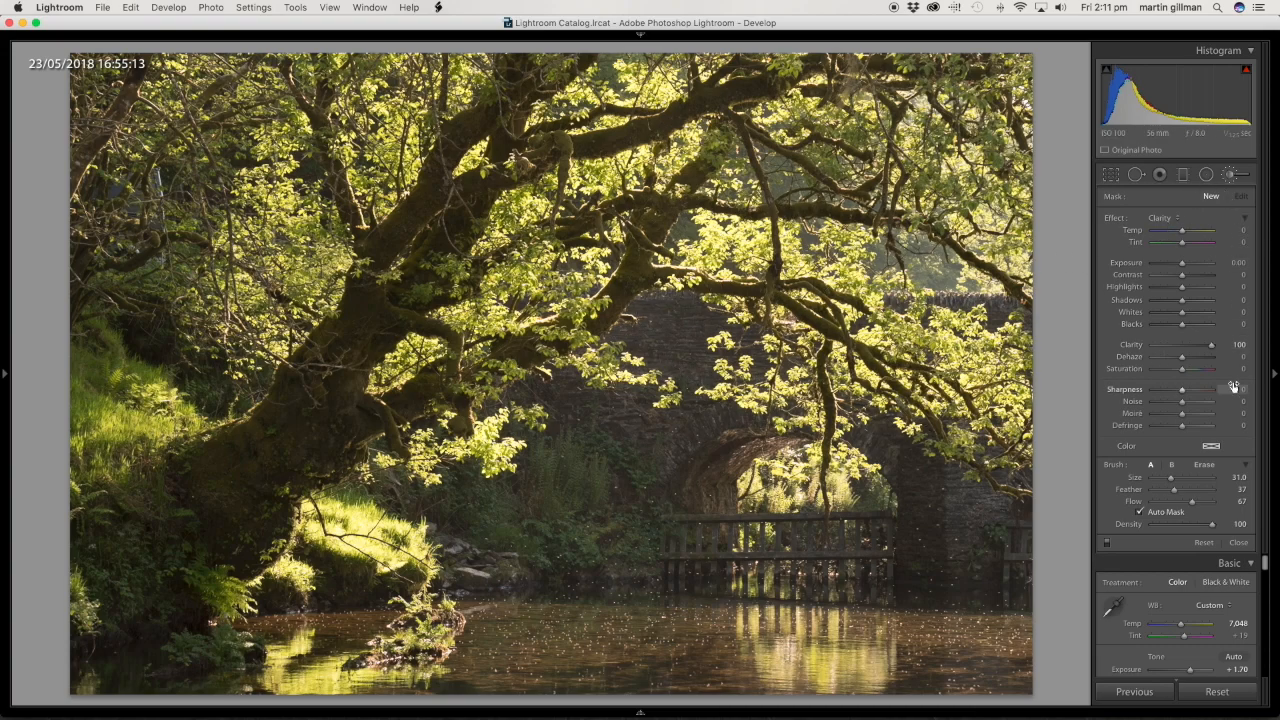
scroll(620, 604, "down", 3)
scroll(620, 604, "down", 2)
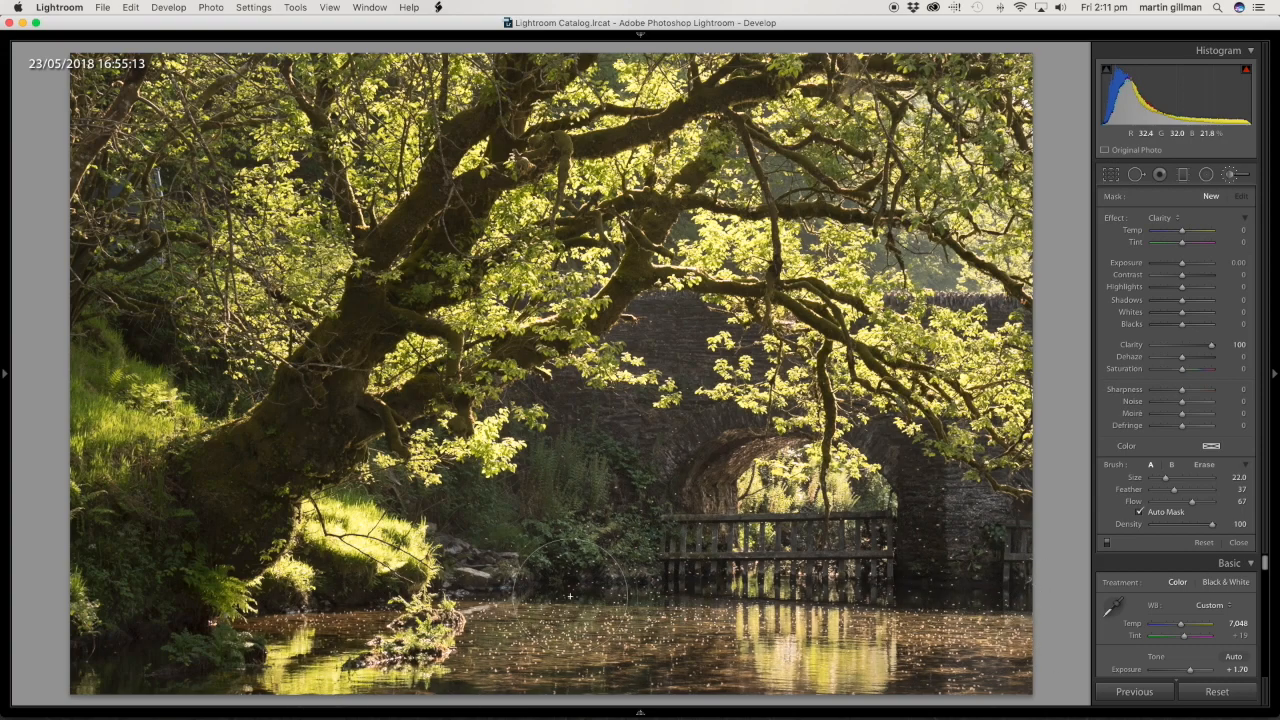
left_click(528, 614)
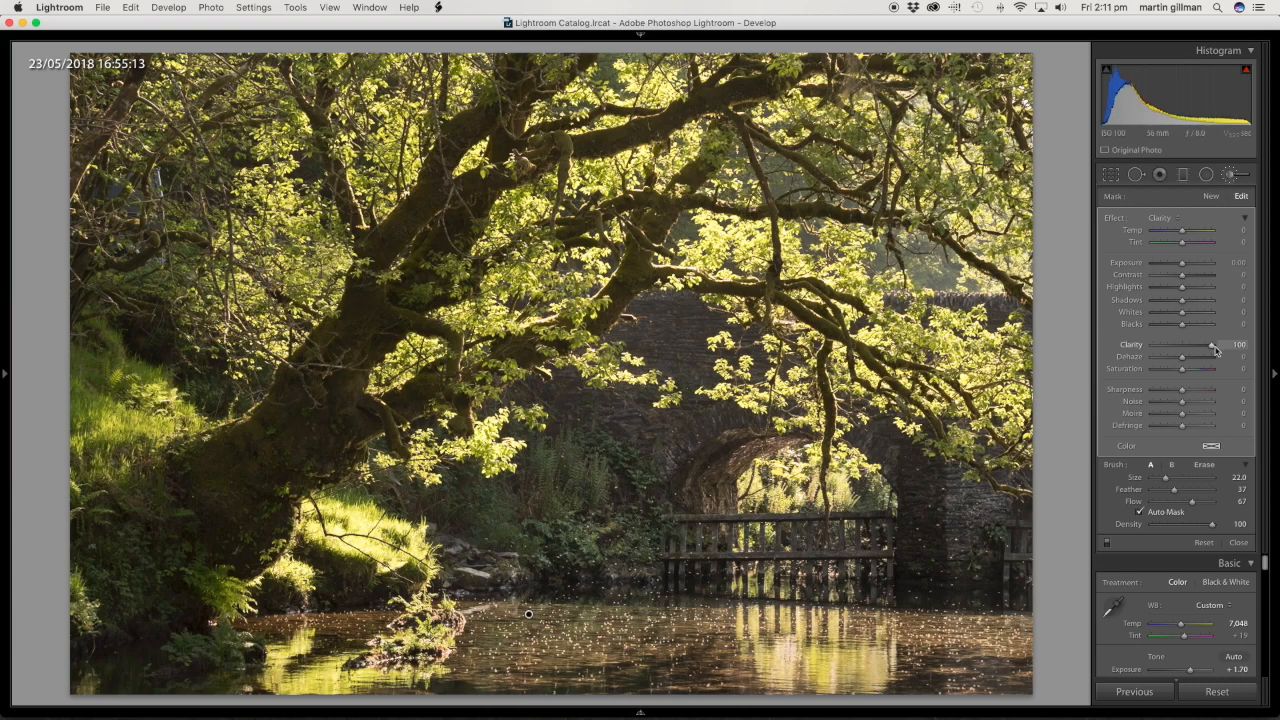
left_click_drag(1211, 345, 1200, 351)
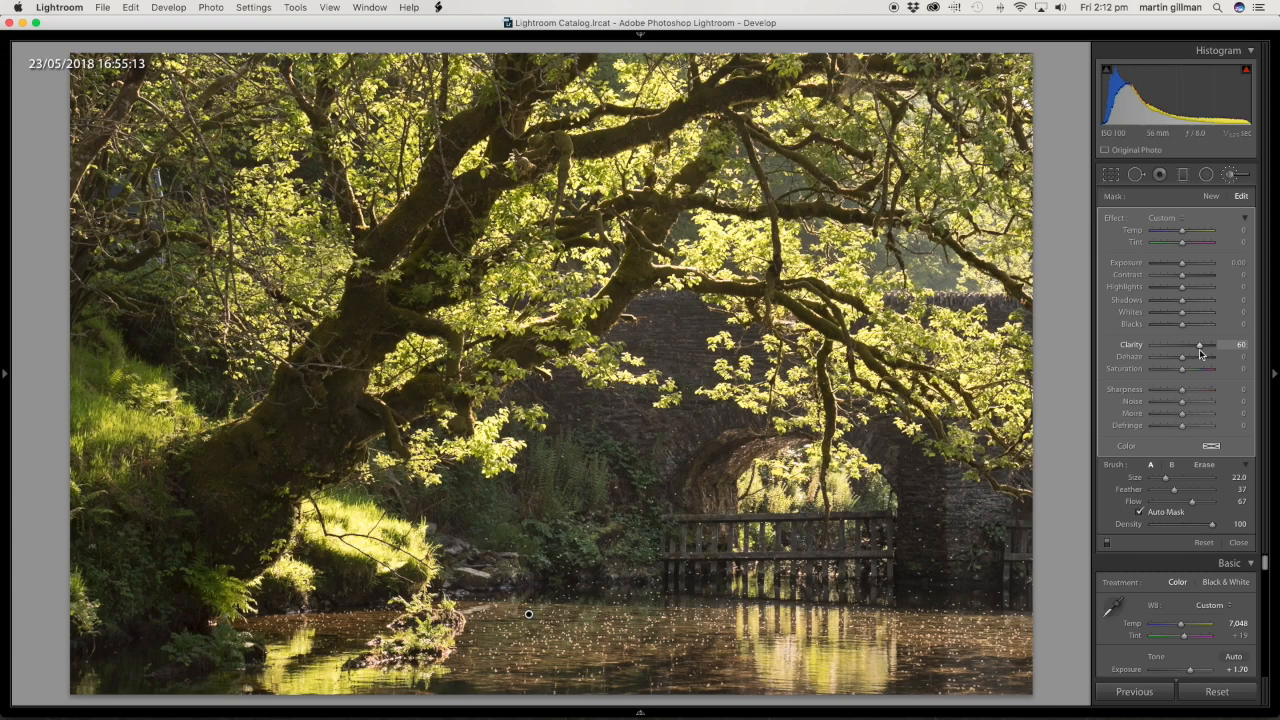
left_click(1107, 543)
left_click(1107, 543)
left_click(1107, 543)
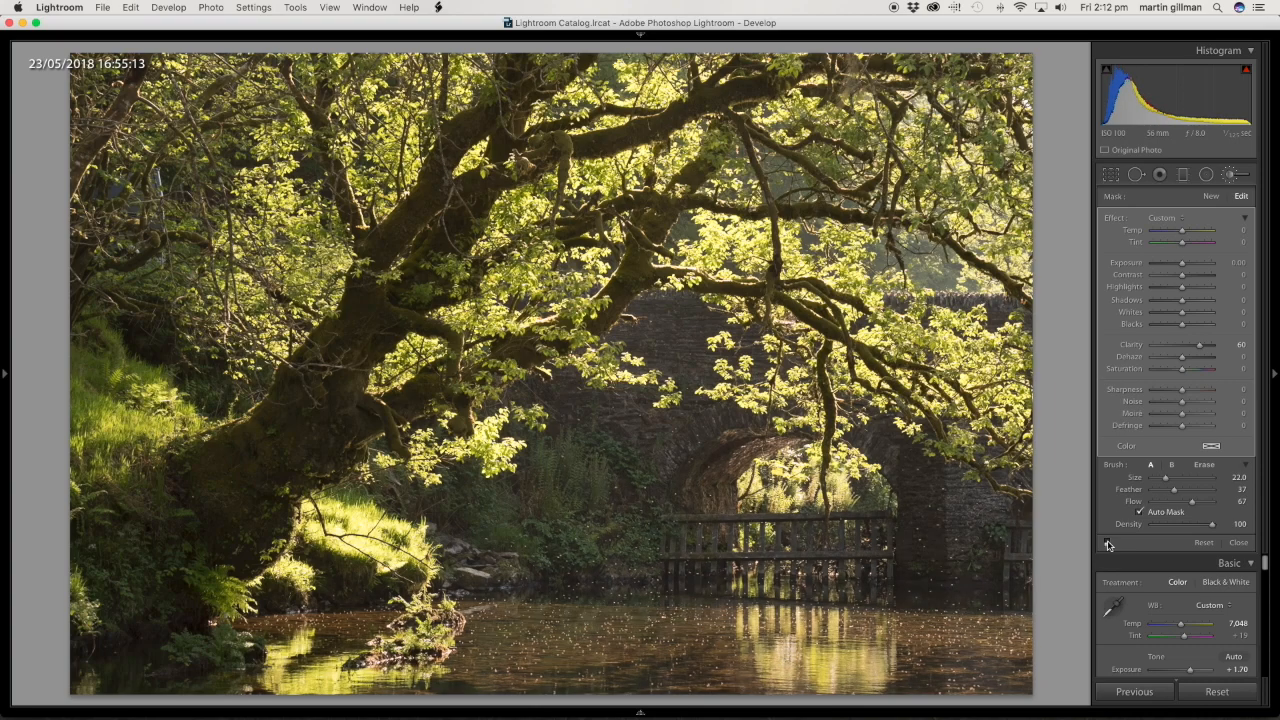
left_click(1107, 543)
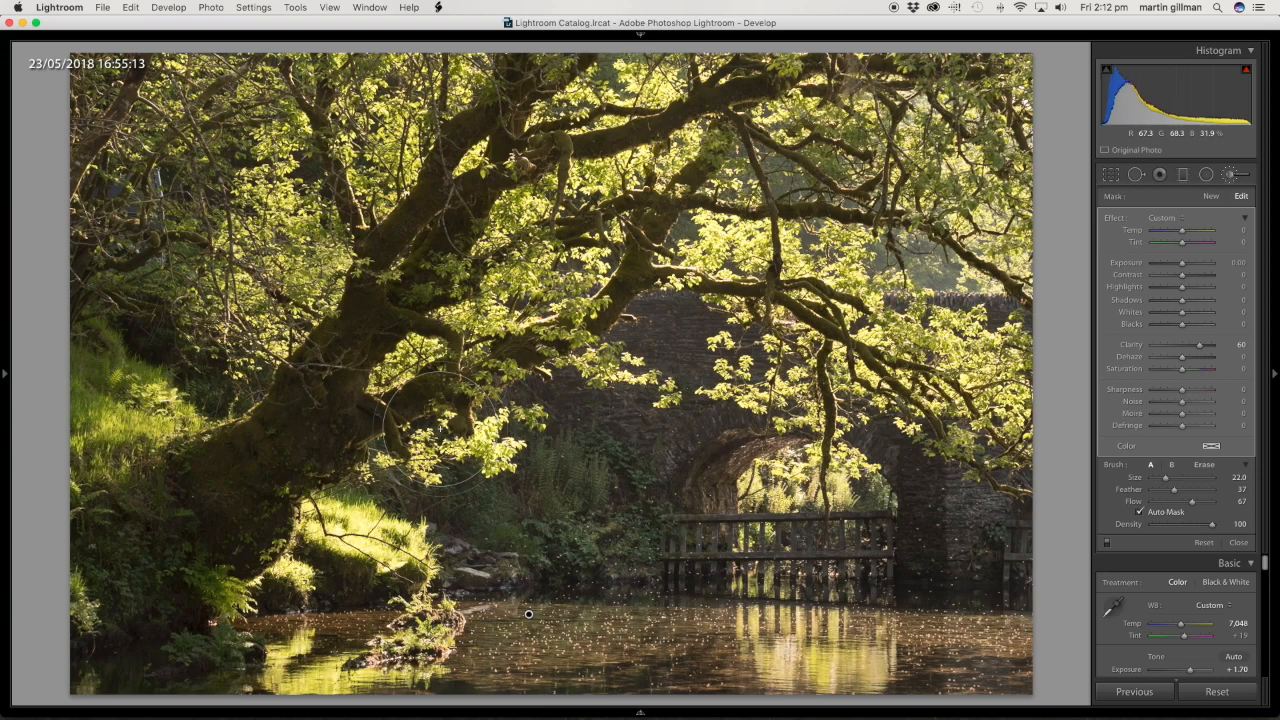
left_click(1238, 542)
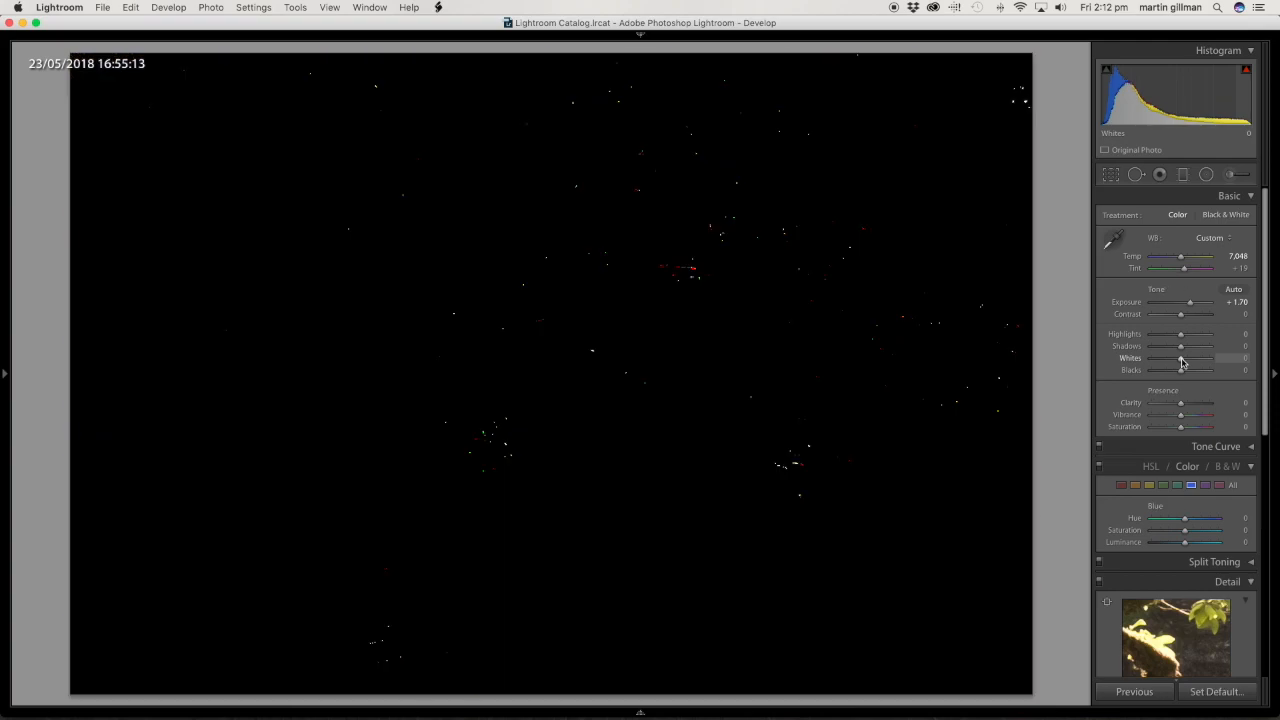
Step: Set the photo's Whites to +20 and Blacks to −19, and lower Contrast to −100
left_click_drag(1181, 362, 1187, 363)
left_click_drag(1184, 370, 1176, 372)
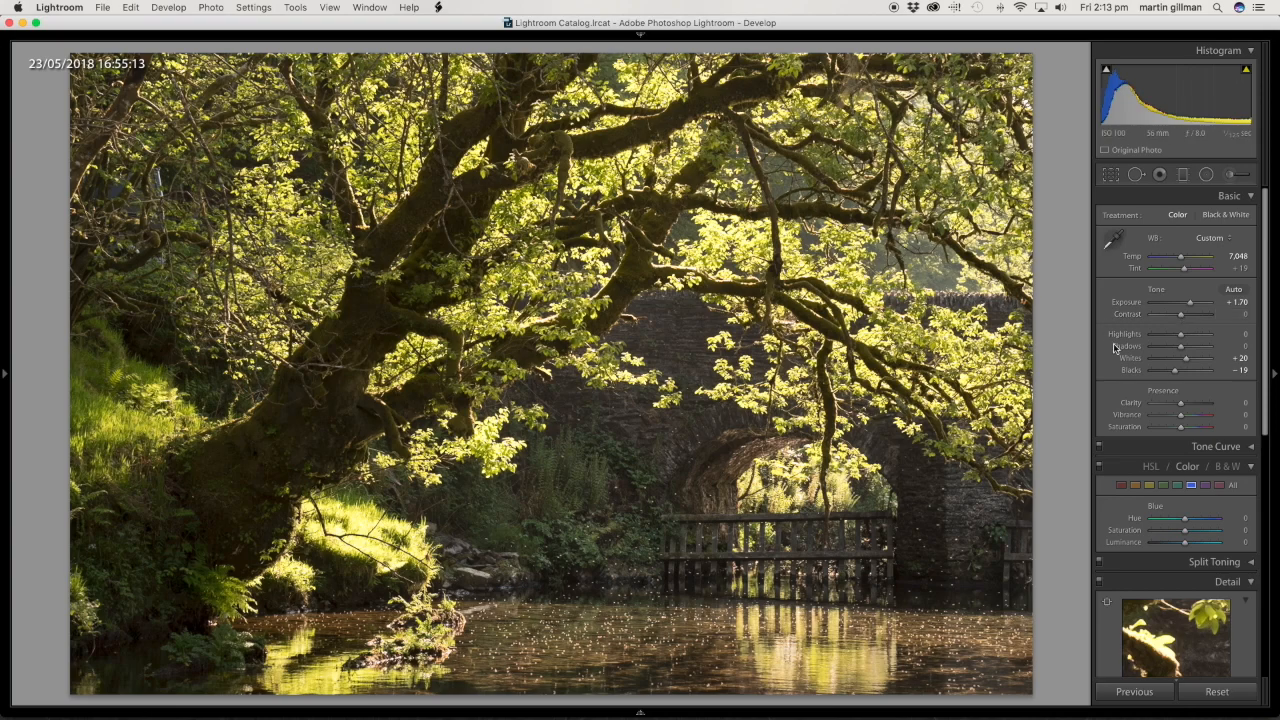
left_click_drag(1179, 316, 1193, 318)
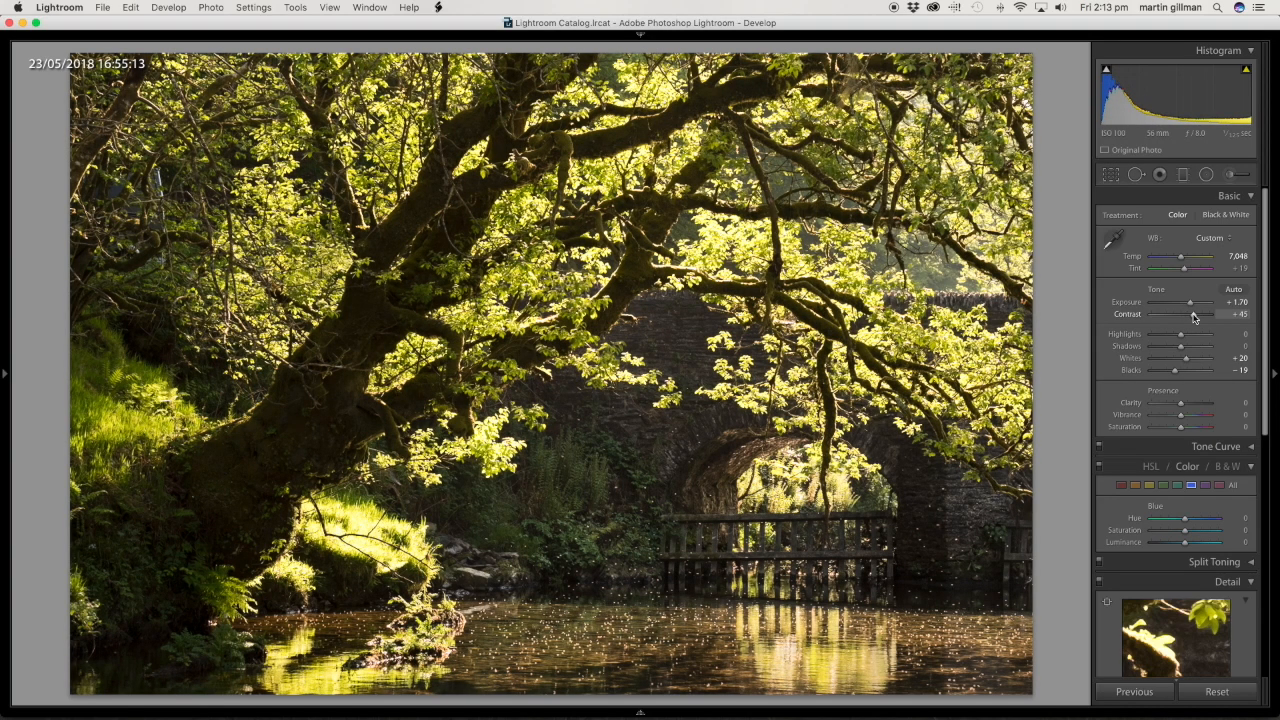
left_click_drag(1193, 318, 1114, 331)
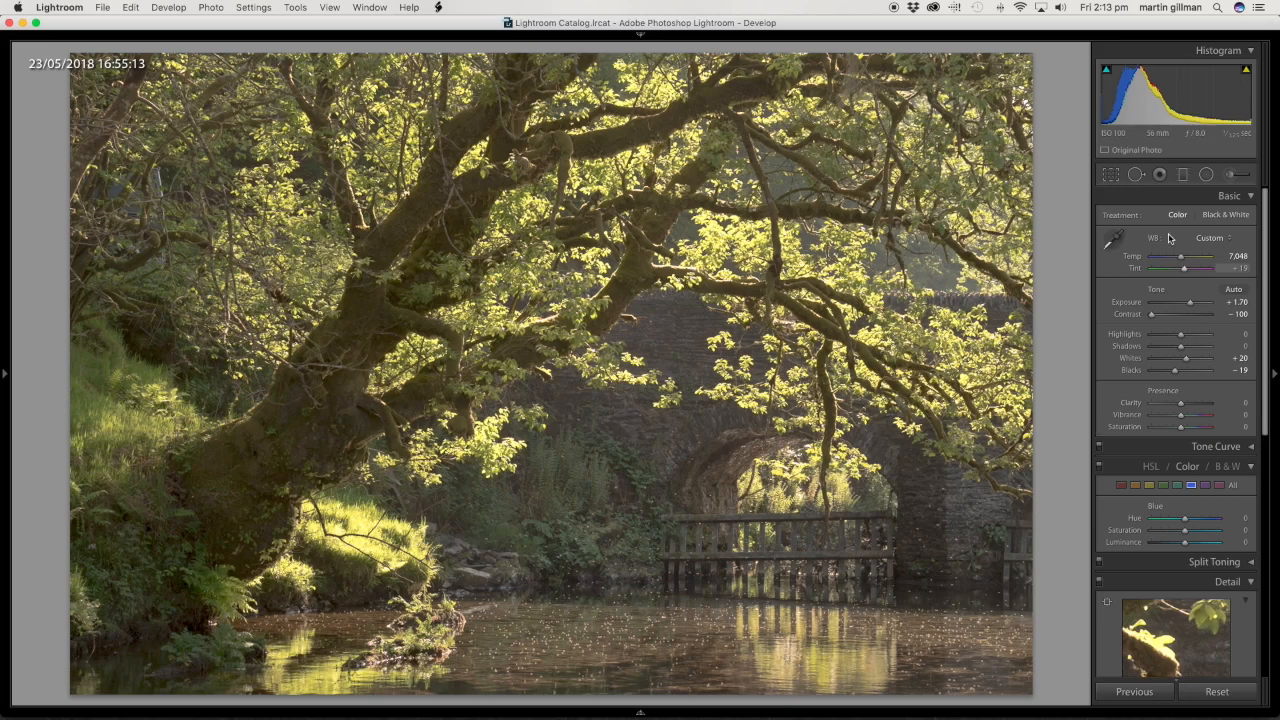
Step: Warm the white balance Temp to 7,495 and reduce Highlights to −38
left_click_drag(1181, 261, 1185, 262)
left_click_drag(1185, 261, 1183, 261)
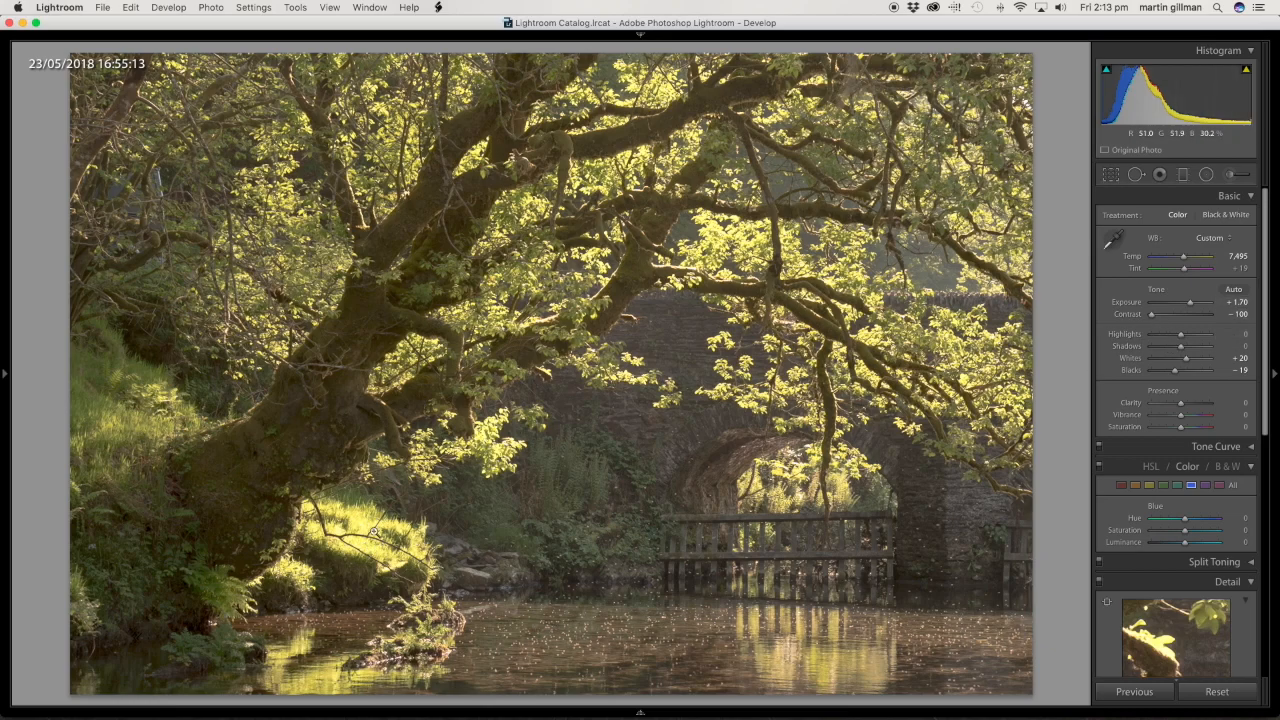
left_click_drag(1180, 340, 1168, 340)
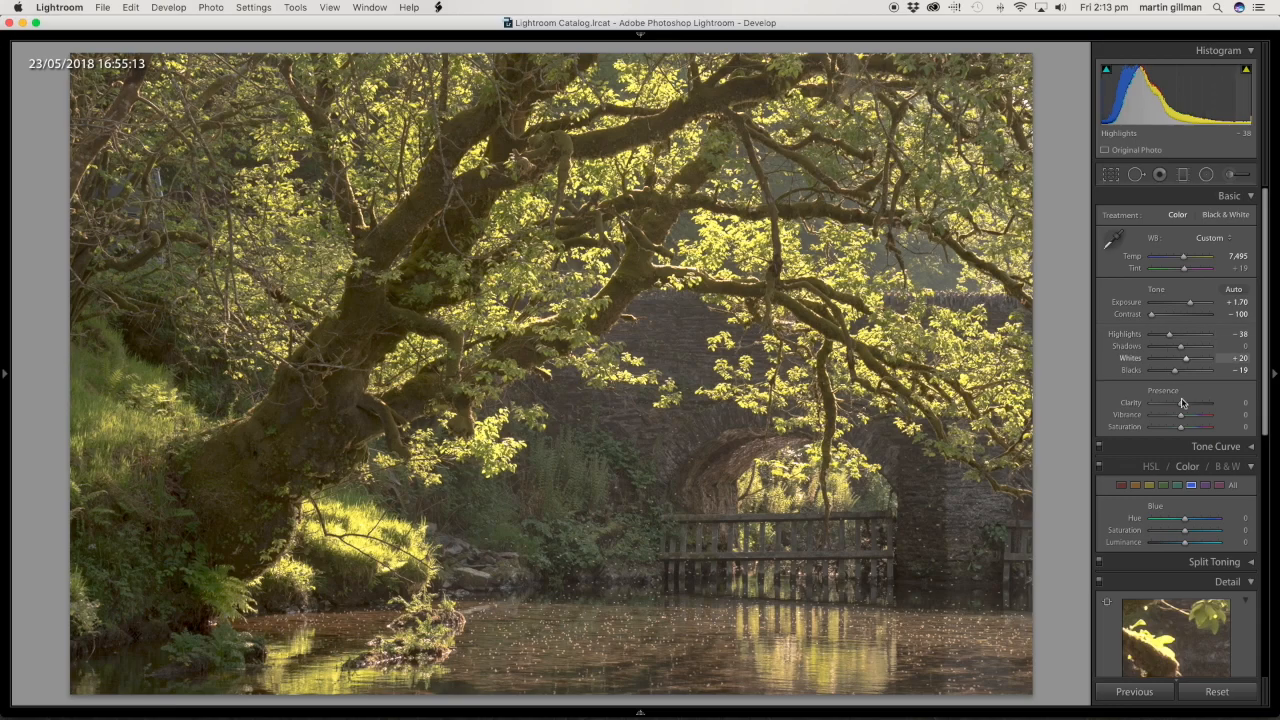
Step: Show all HSL adjustments and lower Luminance to −34 for Orange and −19 for Yellow
scroll(1160, 360, "down", 3)
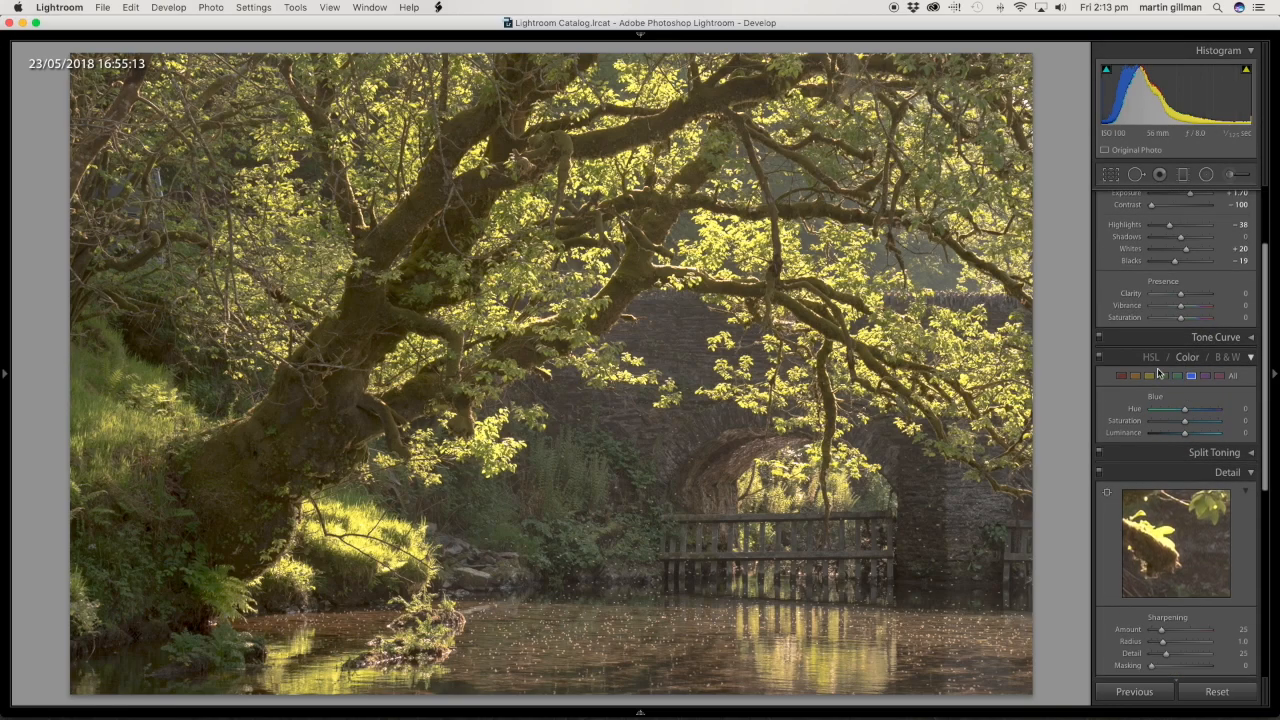
left_click(1151, 357)
scroll(1160, 375, "down", 2)
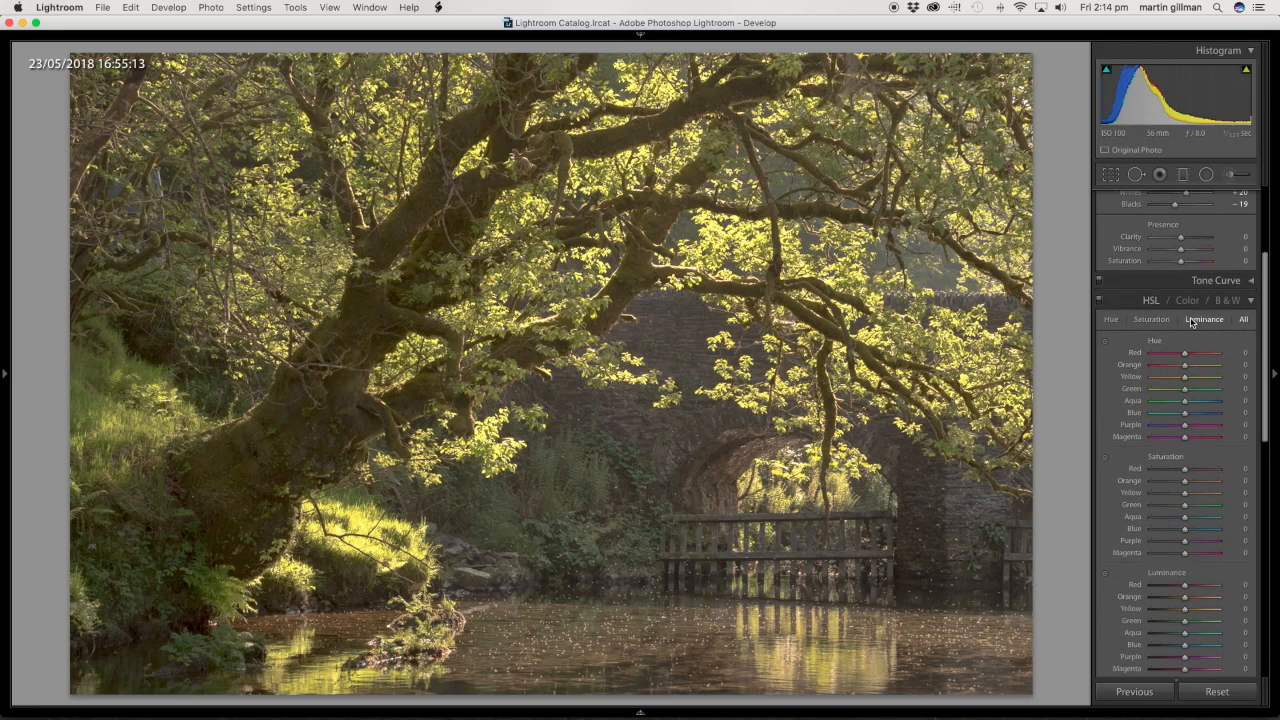
left_click(1151, 319)
left_click(1204, 319)
left_click(1245, 320)
left_click(1148, 322)
left_click(1147, 322)
scroll(1167, 450, "down", 3)
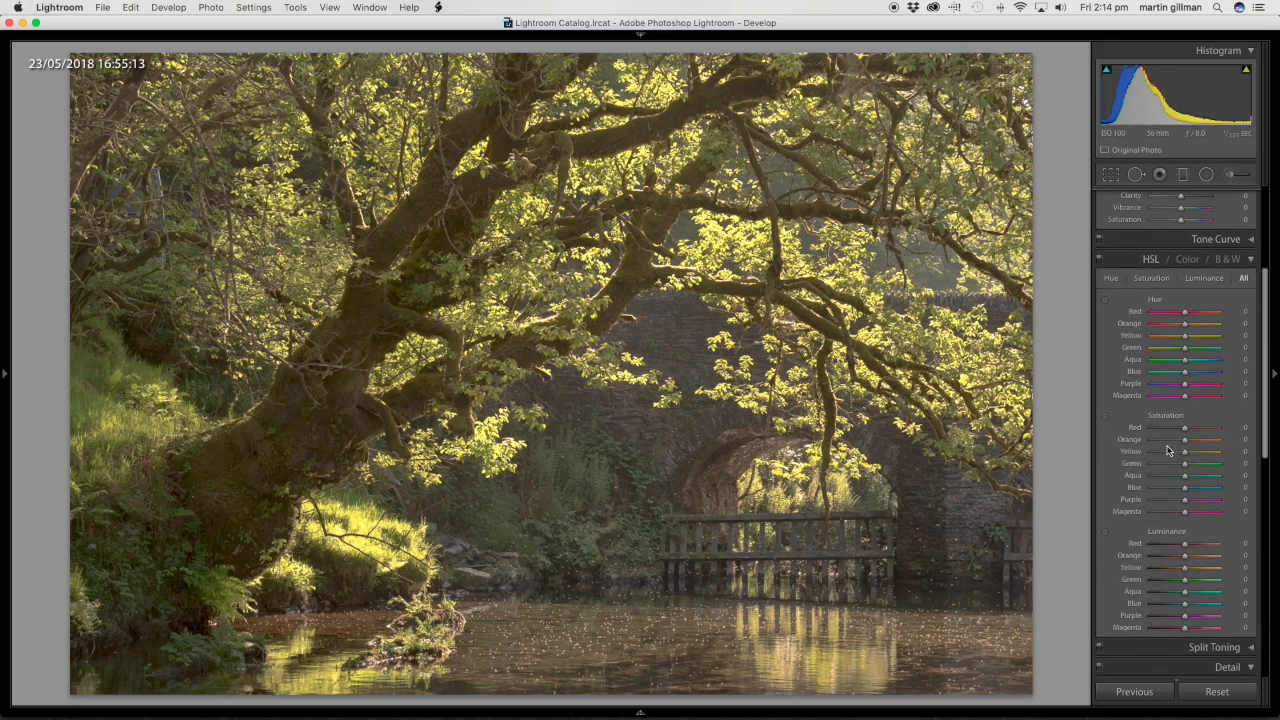
scroll(1186, 456, "down", 4)
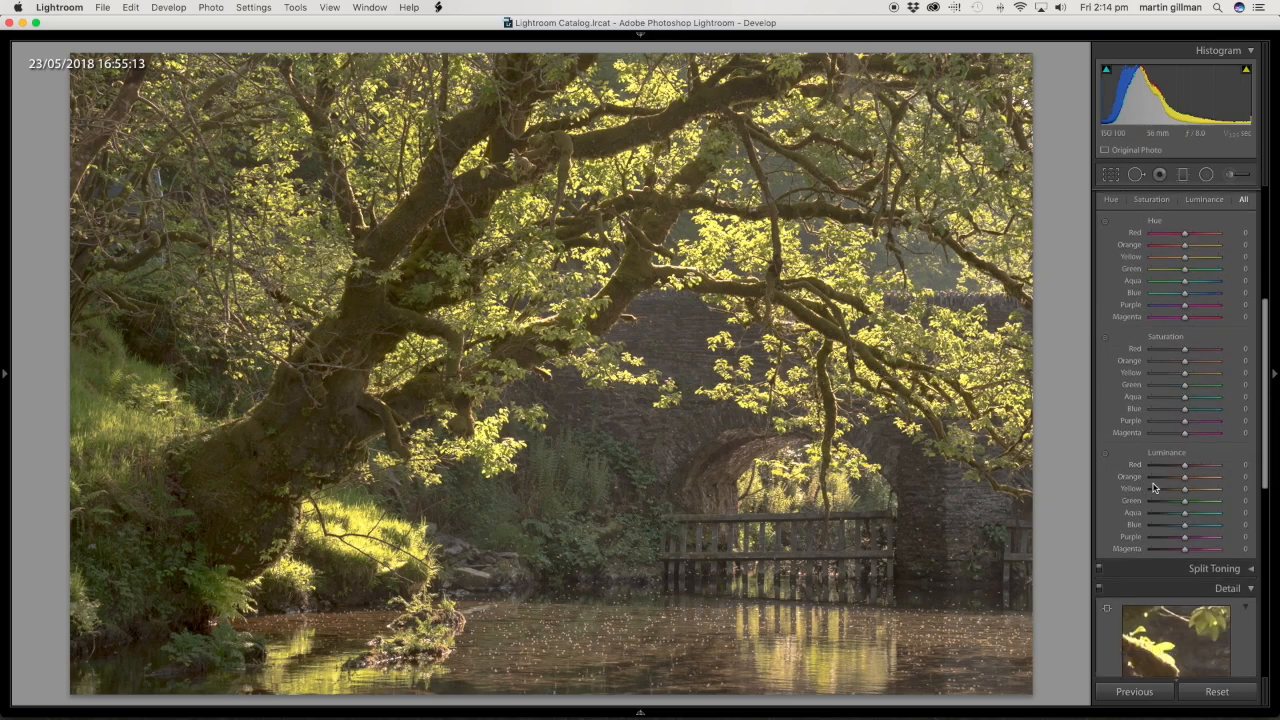
left_click_drag(1185, 489, 1174, 484)
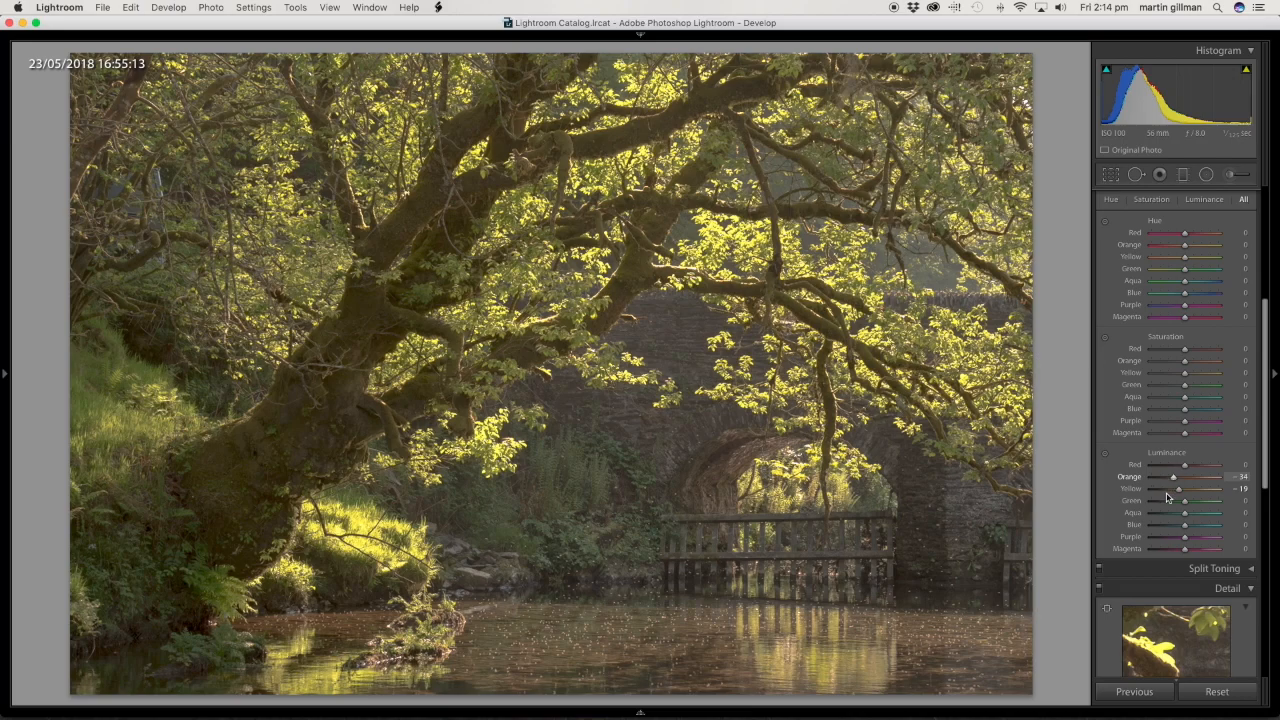
Step: Raise the whole photo's Clarity to +30 and preview the image full screen
left_click_drag(1264, 367, 1254, 164)
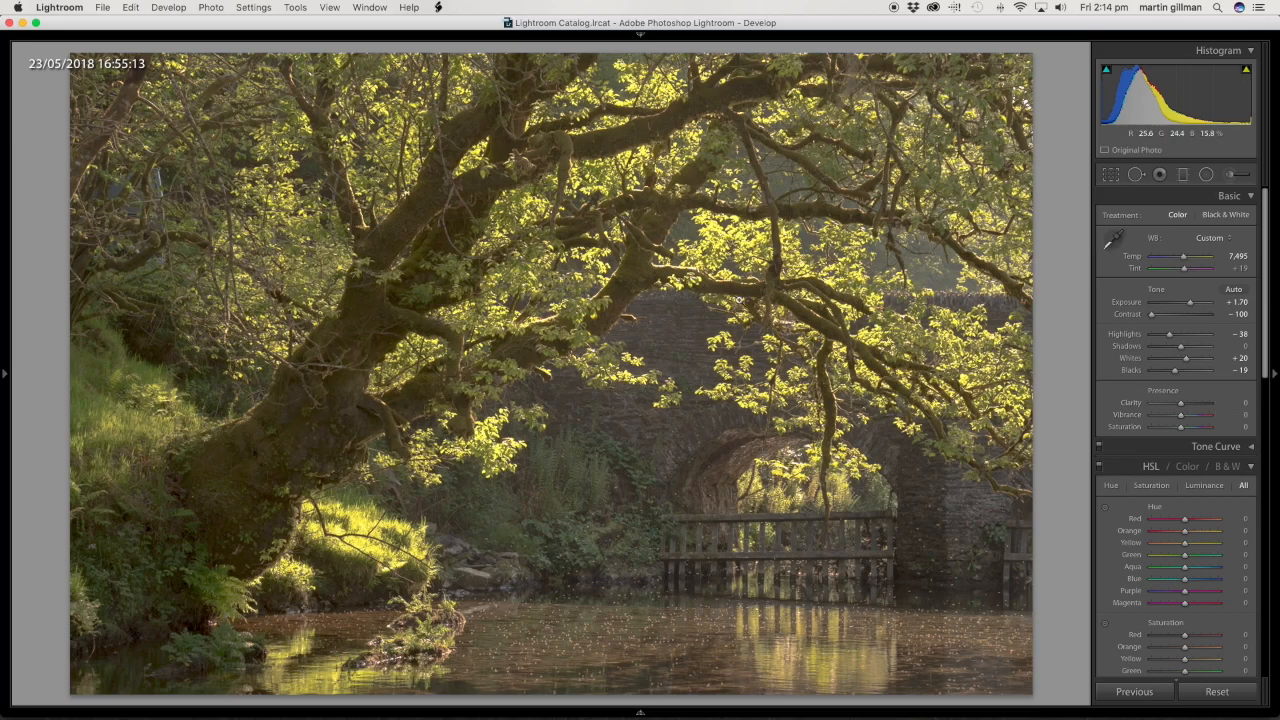
left_click_drag(1180, 403, 1191, 406)
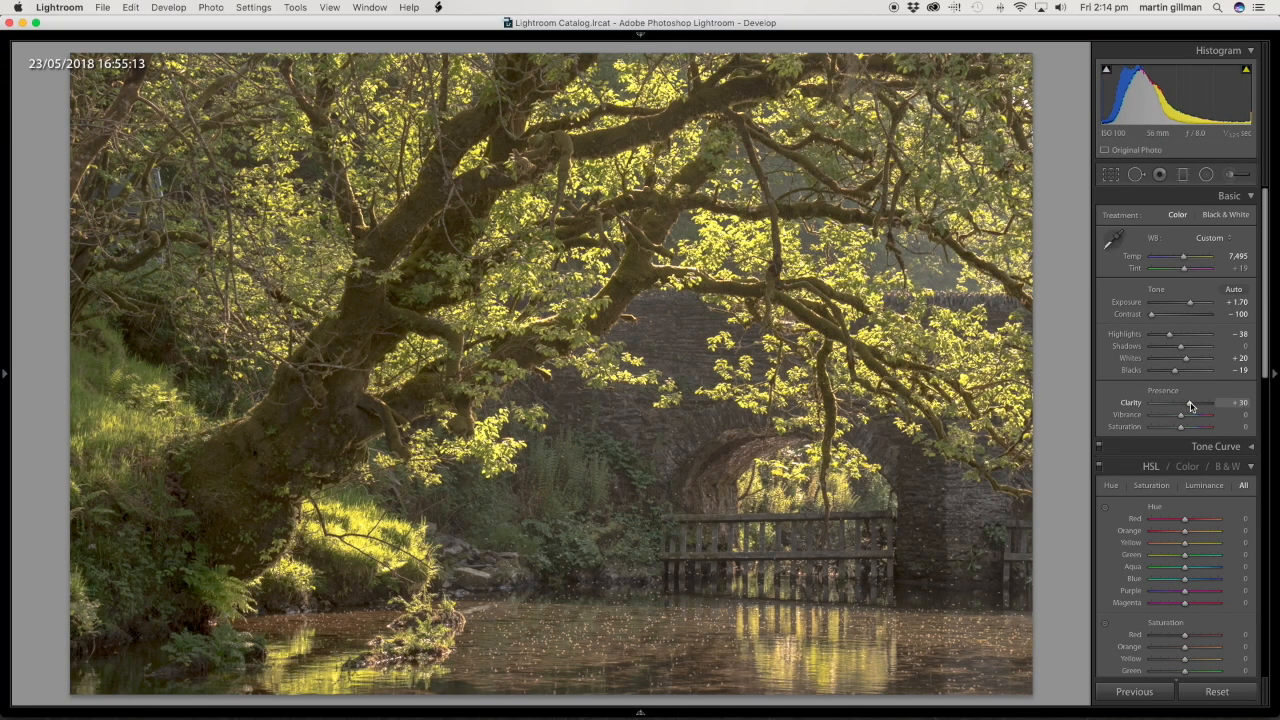
key("f")
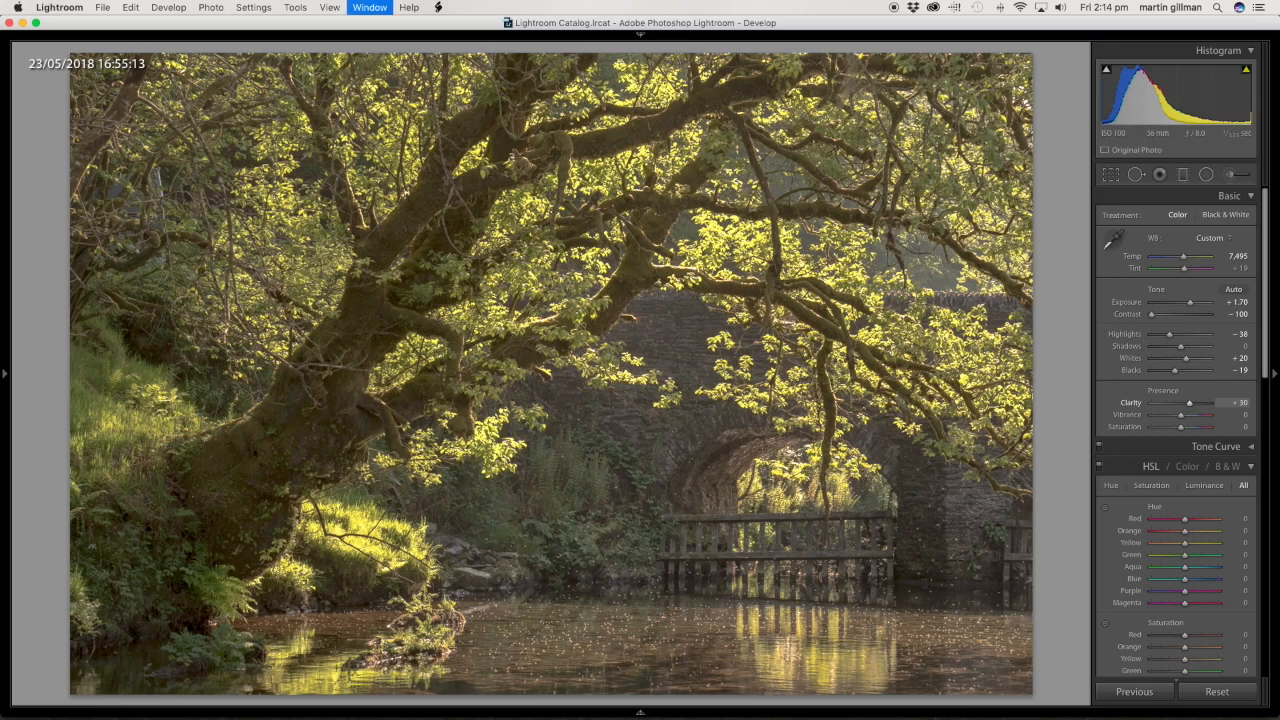